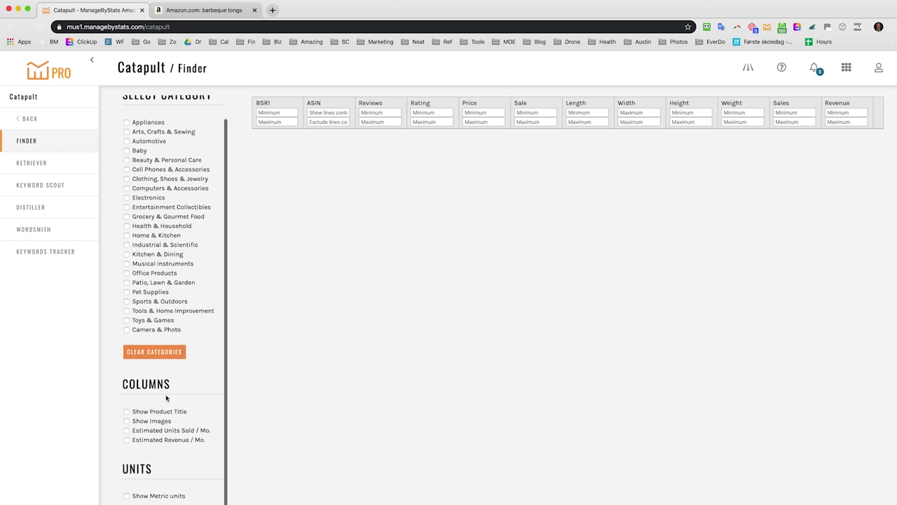
Step: Show the product images and product titles as extra columns in the Catapult Finder table
{"action": "left_click", "coordinate": [127, 496]}
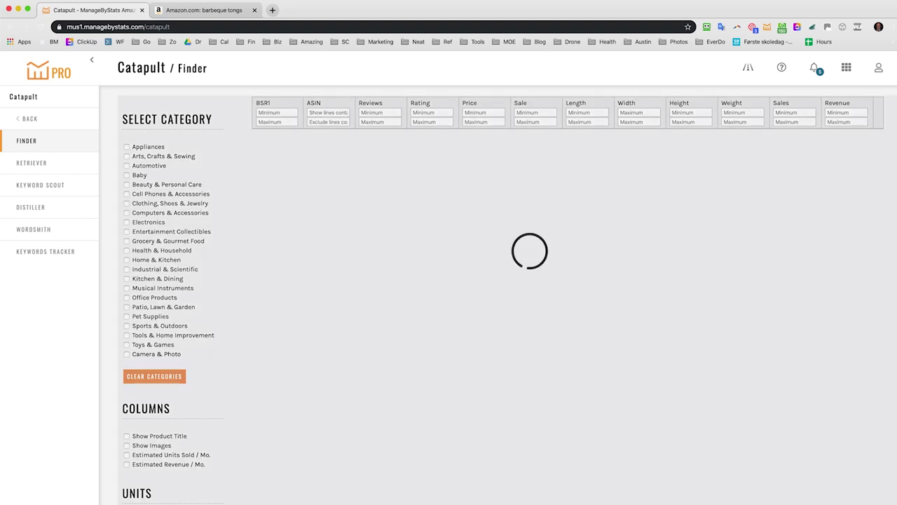
{"action": "scroll", "coordinate": [183, 498], "scroll_direction": "down", "scroll_amount": 2}
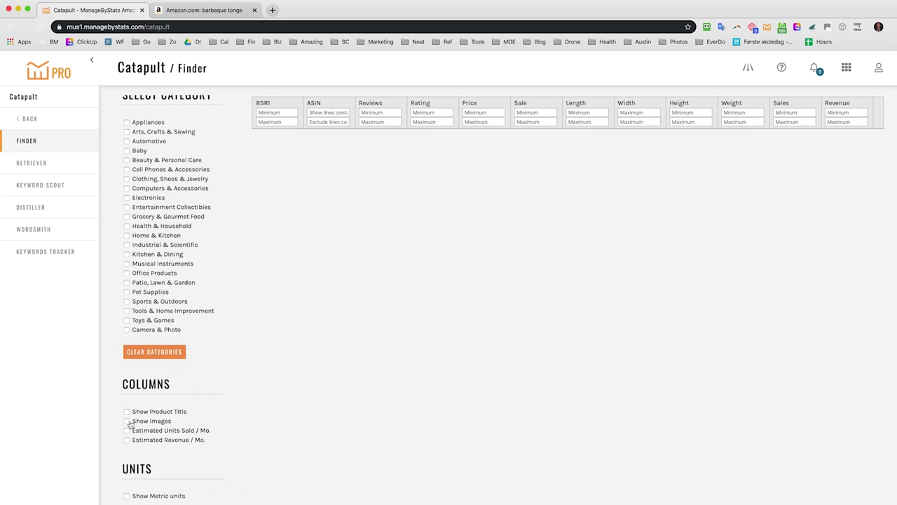
{"action": "left_click", "coordinate": [127, 422]}
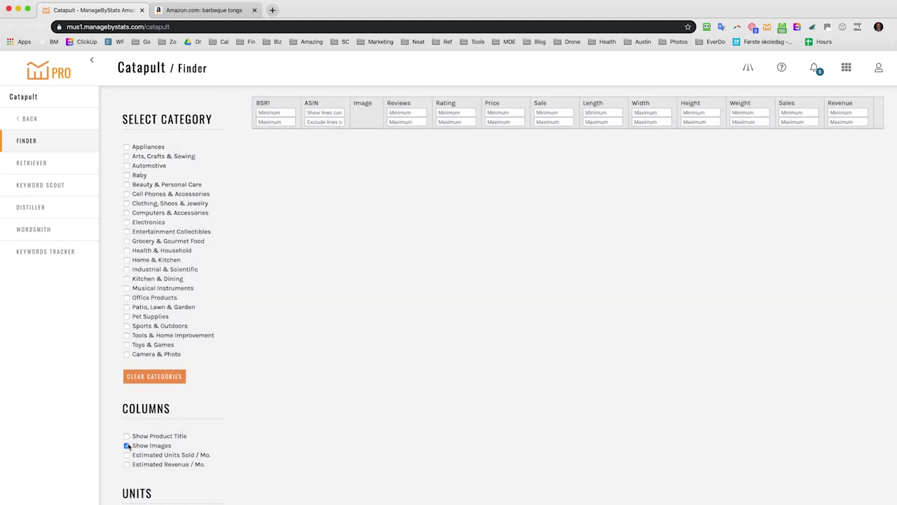
{"action": "left_click", "coordinate": [127, 436]}
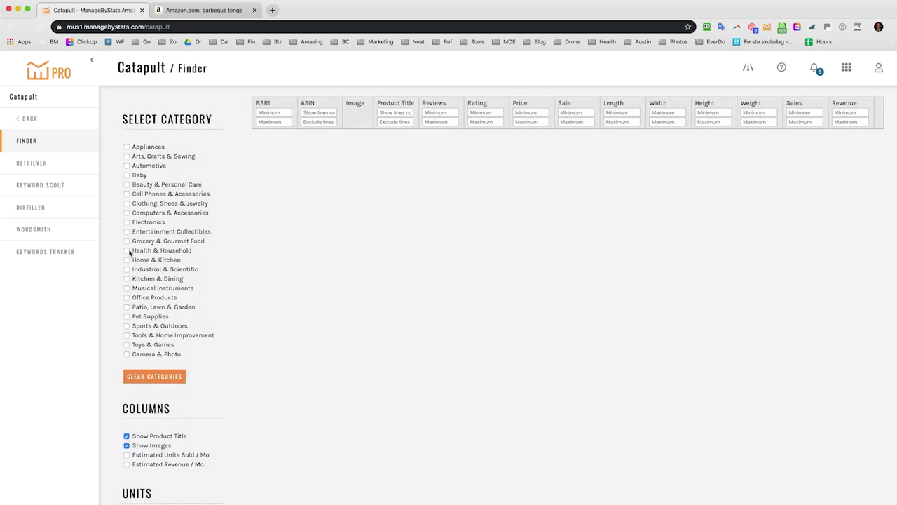
Step: Select the Health & Household category and filter its products to a minimum of 300 reviews, with an upper review limit as well
{"action": "left_click", "coordinate": [127, 250]}
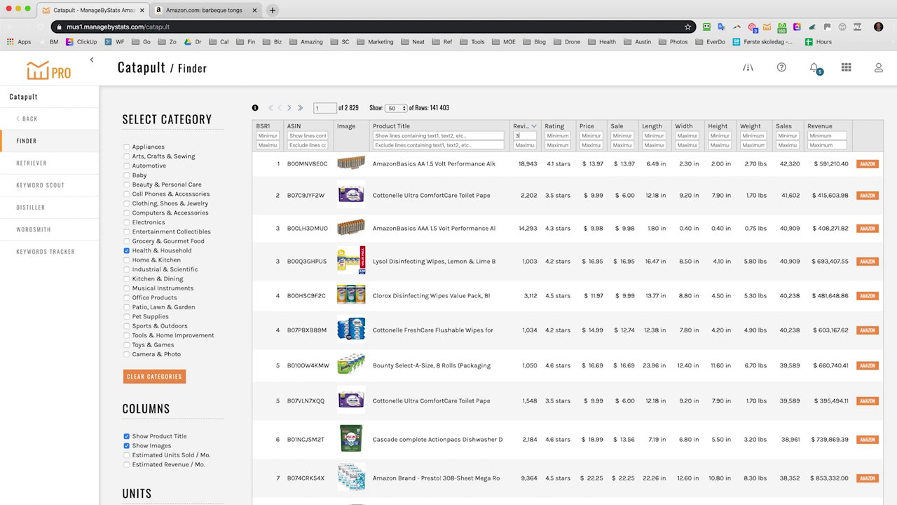
{"action": "key", "text": "Tab"}
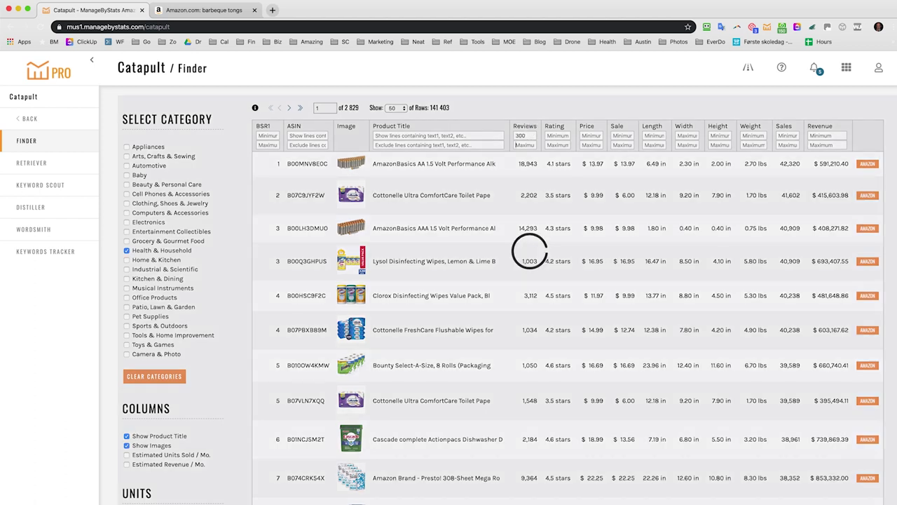
{"action": "type", "text": "30"}
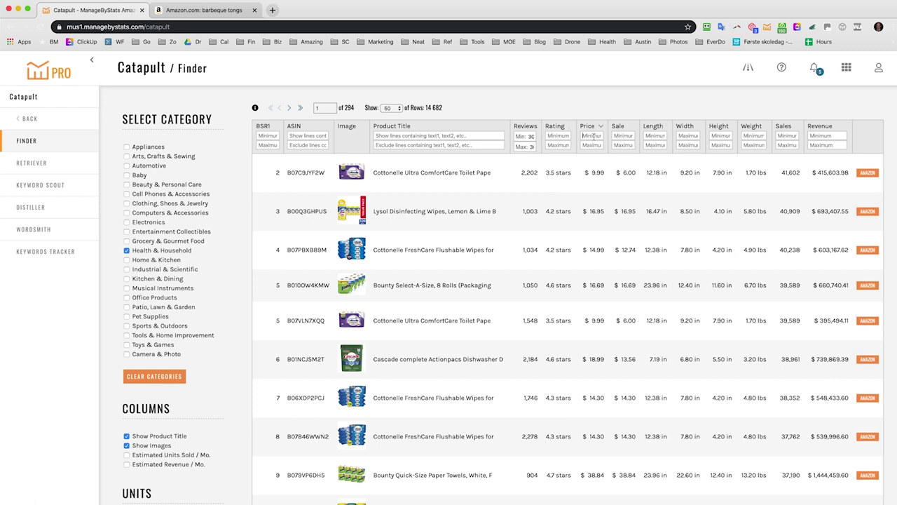
Step: Limit the product price to a minimum of 50 and a maximum of 75
{"action": "key", "text": "Tab"}
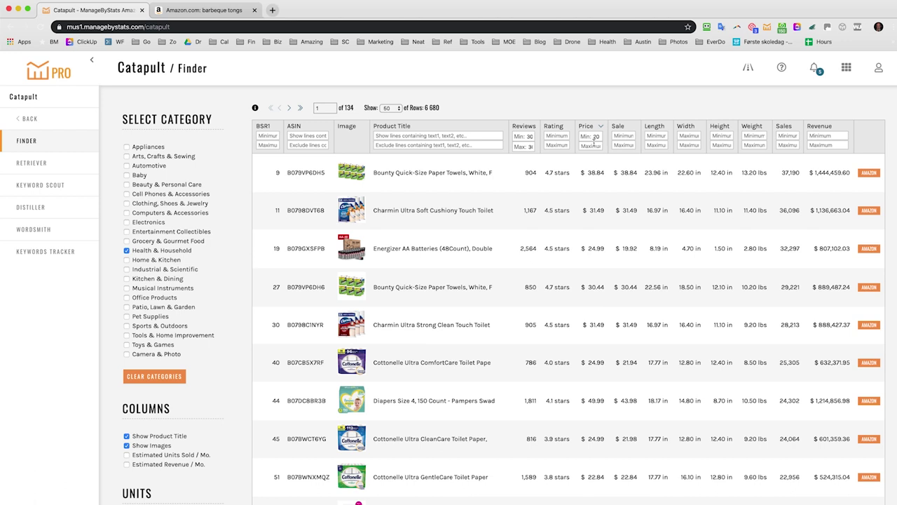
{"action": "left_click", "coordinate": [595, 143]}
{"action": "type", "text": "75"}
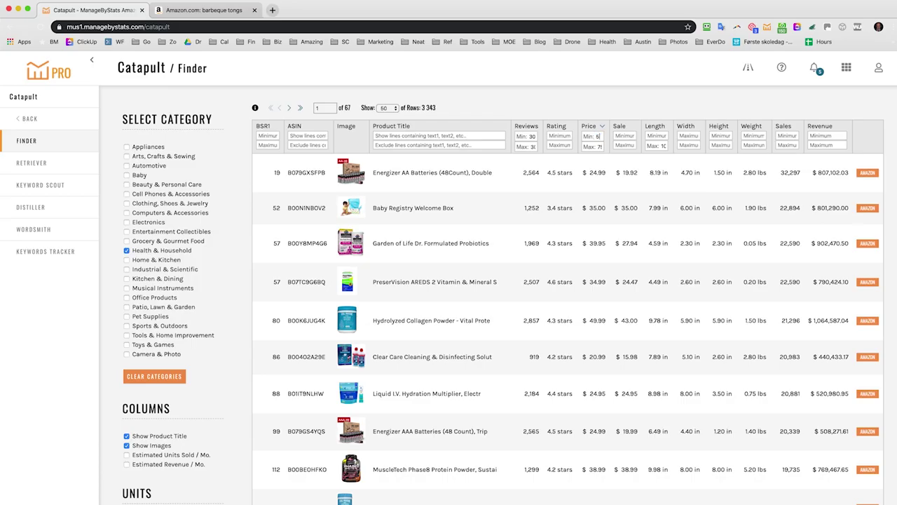
{"action": "key", "text": "Tab"}
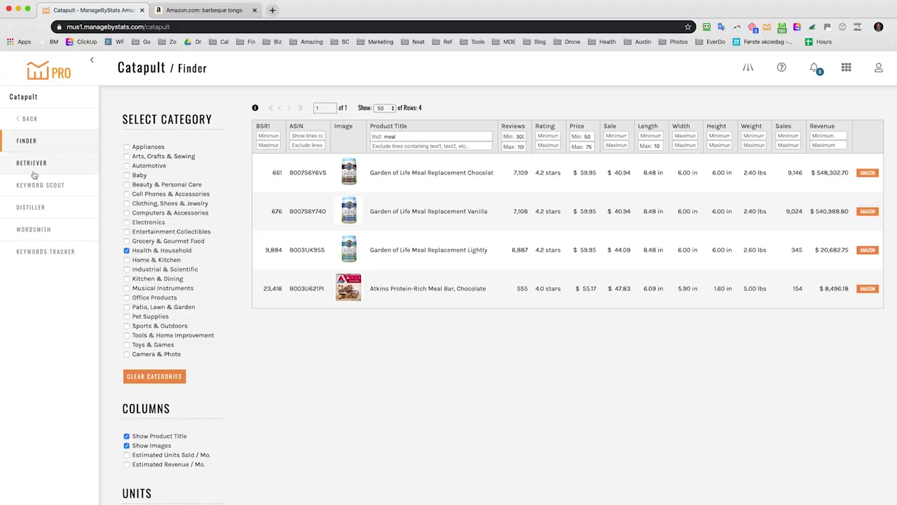
Step: Open the Retriever page and, on the Amazon results for "barbeque tongs", remove the ad products from the MBS Retriever list
{"action": "left_click", "coordinate": [31, 162]}
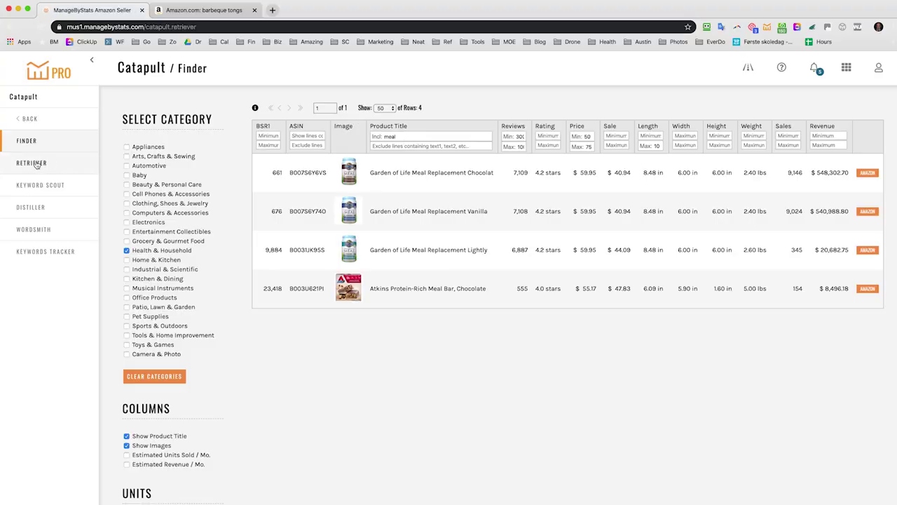
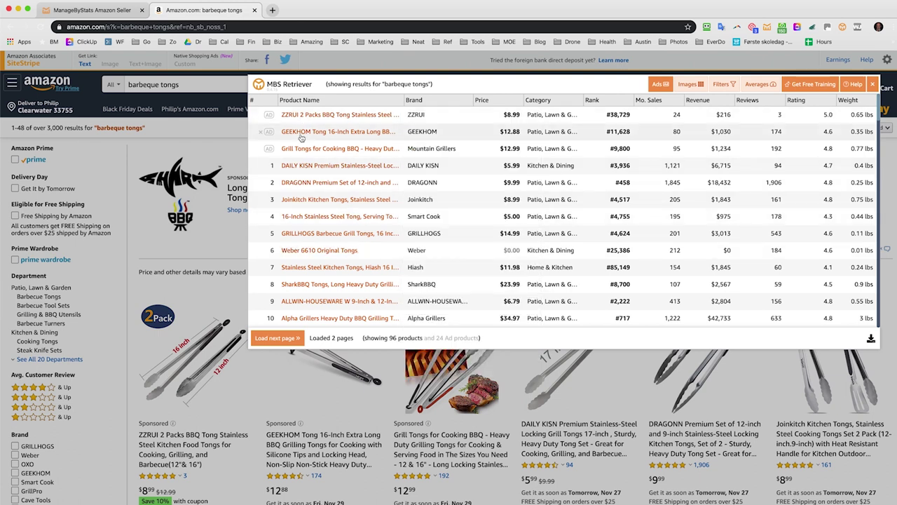
{"action": "mouse_move", "coordinate": [302, 150]}
{"action": "left_click", "coordinate": [659, 85]}
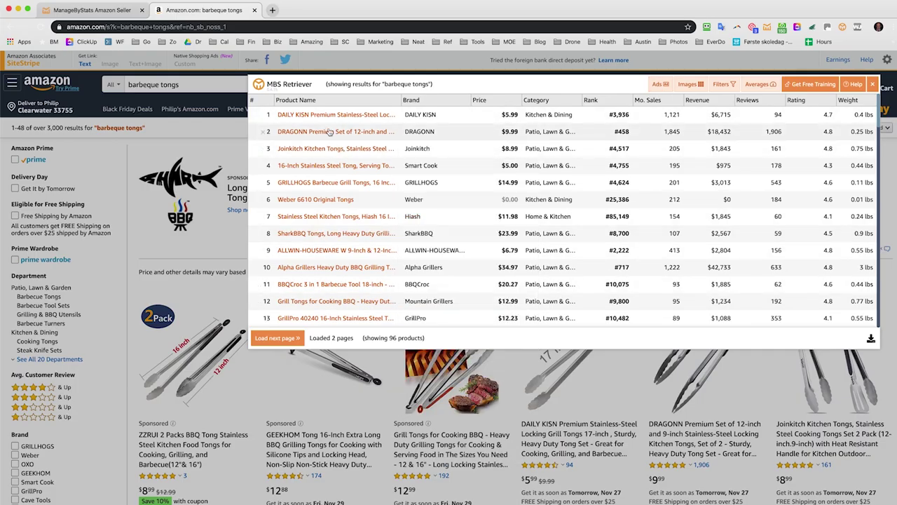
Step: Browse the Retriever results as images, hide the STEVEN-BULL tool set and the Hiash scissor tongs, and return to the list view
{"action": "mouse_move", "coordinate": [336, 119]}
{"action": "left_click", "coordinate": [690, 86]}
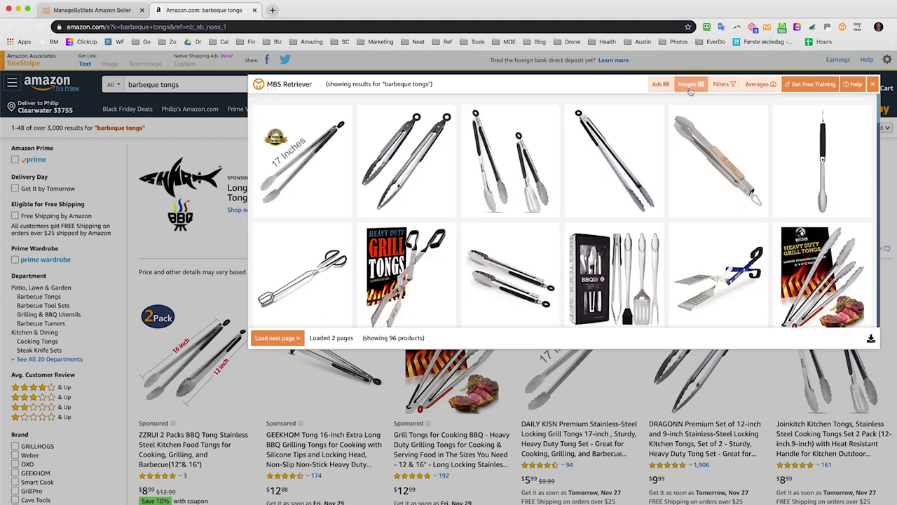
{"action": "scroll", "coordinate": [505, 223], "scroll_direction": "down", "scroll_amount": 5}
{"action": "scroll", "coordinate": [504, 223], "scroll_direction": "down", "scroll_amount": 2}
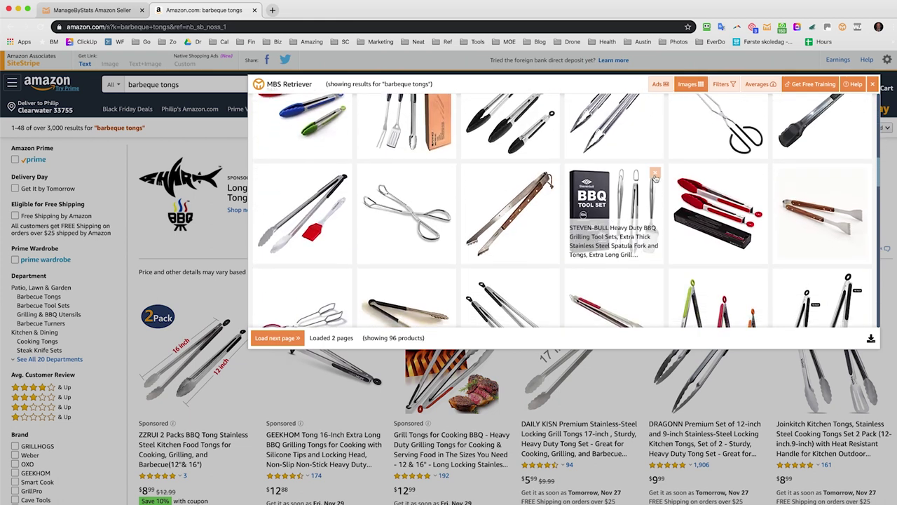
{"action": "left_click", "coordinate": [655, 175]}
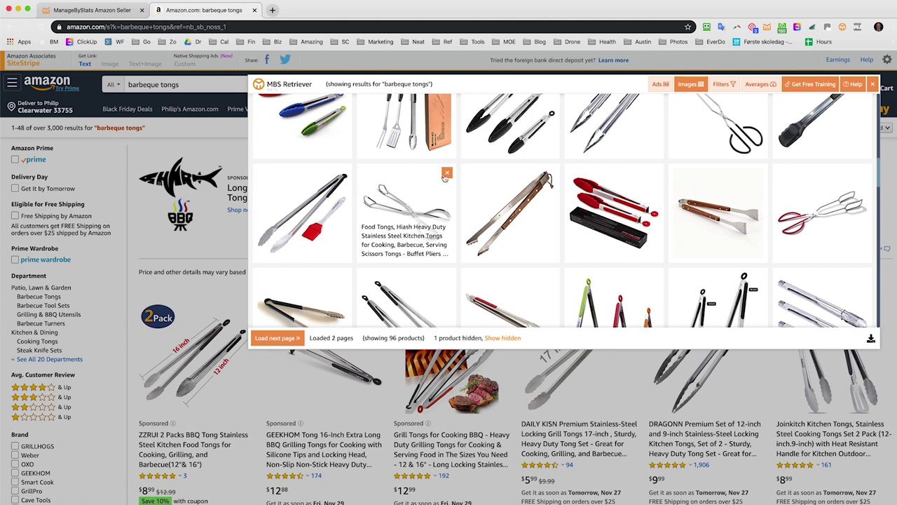
{"action": "left_click", "coordinate": [446, 176]}
{"action": "scroll", "coordinate": [625, 166], "scroll_direction": "down", "scroll_amount": 3}
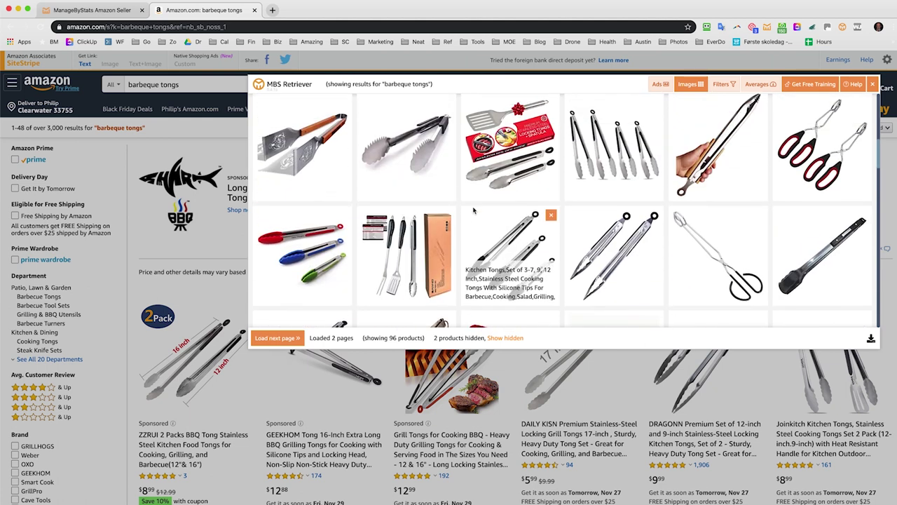
{"action": "scroll", "coordinate": [625, 166], "scroll_direction": "up", "scroll_amount": 1}
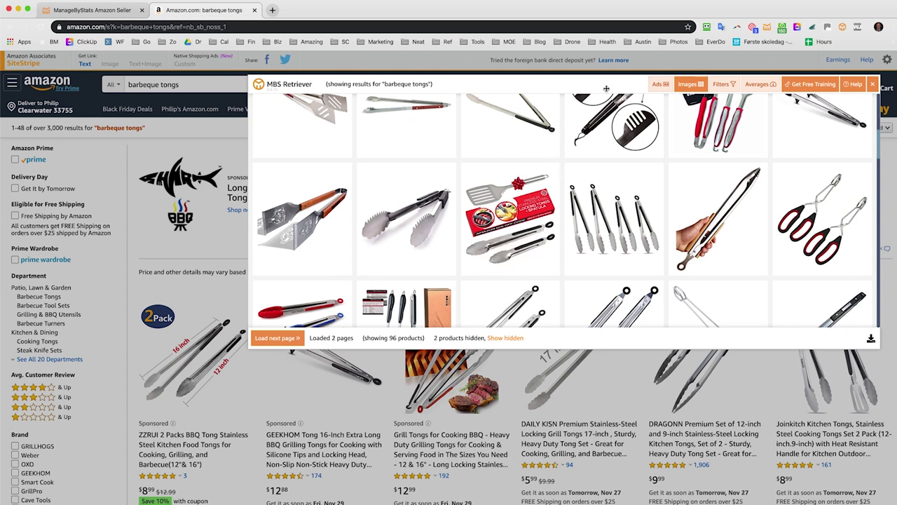
{"action": "left_click", "coordinate": [688, 86]}
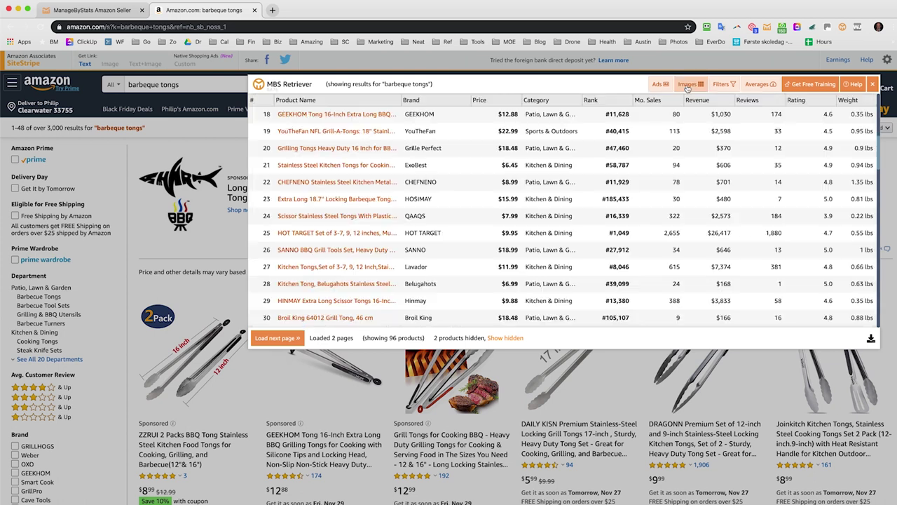
Step: Hide the GRILLHOGS, Weber 6610 and SharkBBQ products from the results list
{"action": "scroll", "coordinate": [316, 196], "scroll_direction": "up", "scroll_amount": 6}
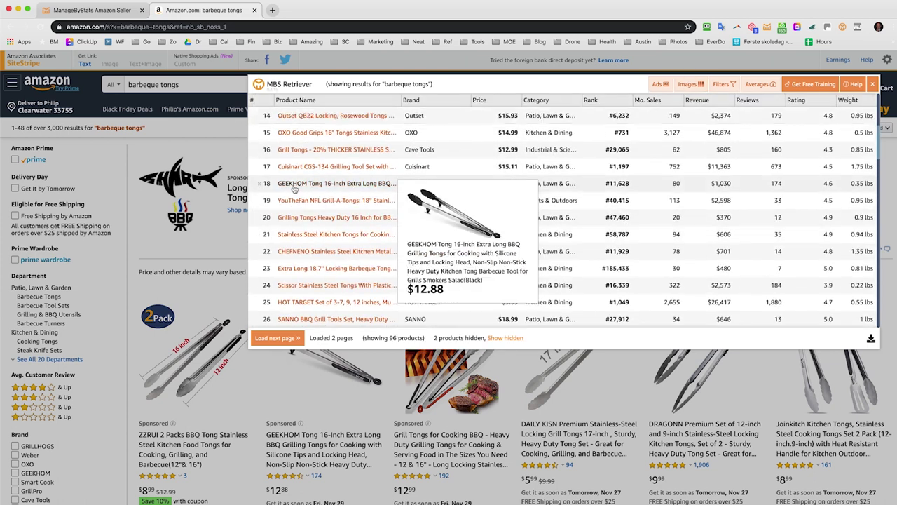
{"action": "scroll", "coordinate": [294, 189], "scroll_direction": "up", "scroll_amount": 2}
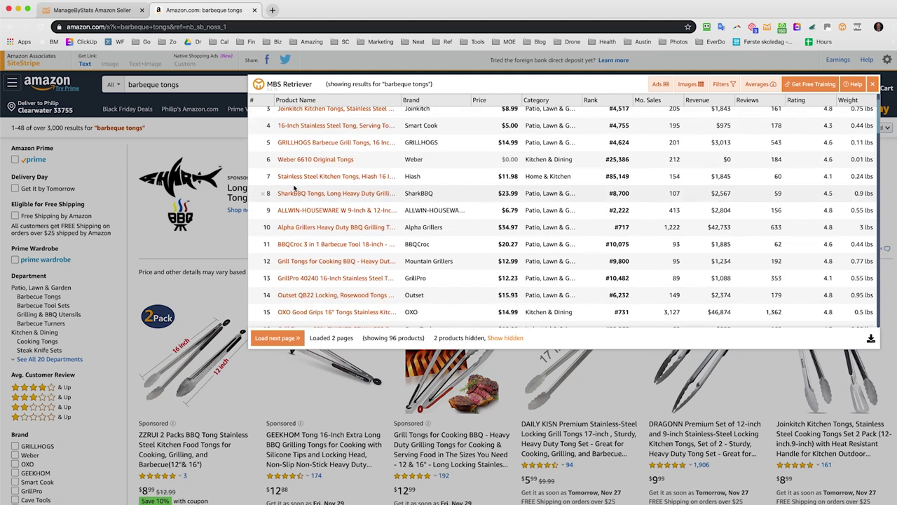
{"action": "left_click", "coordinate": [265, 144]}
{"action": "left_click", "coordinate": [264, 145]}
{"action": "left_click", "coordinate": [263, 161]}
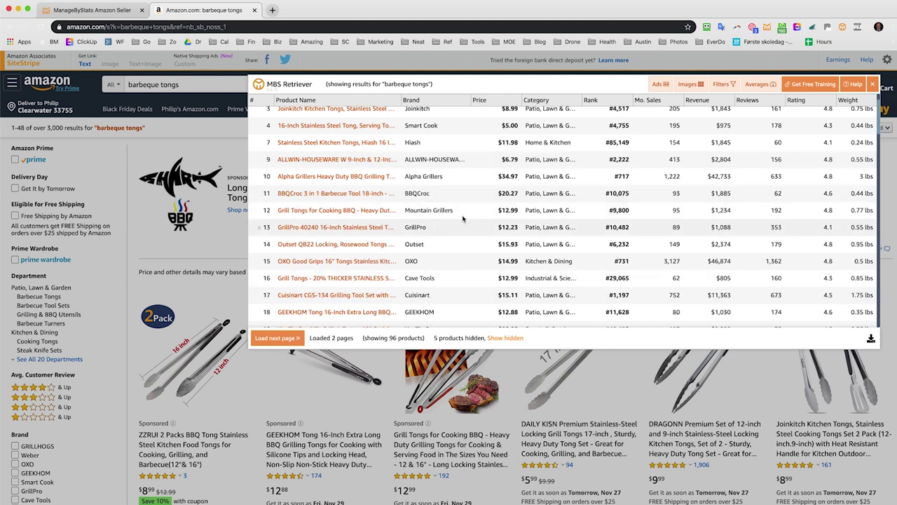
Step: Filter the results to product names including "tongs" but not "BBQCroc", and exclude the brand DRAGONN
{"action": "scroll", "coordinate": [462, 220], "scroll_direction": "down", "scroll_amount": 3}
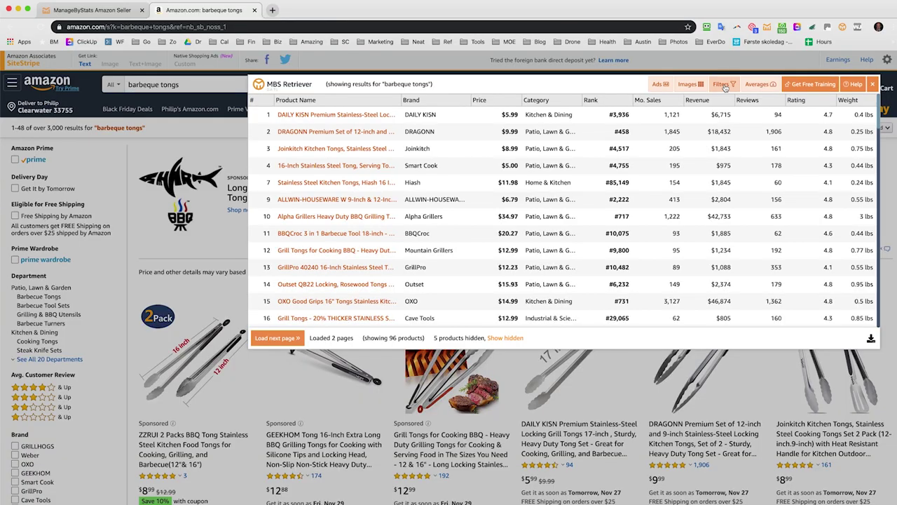
{"action": "left_click", "coordinate": [726, 87]}
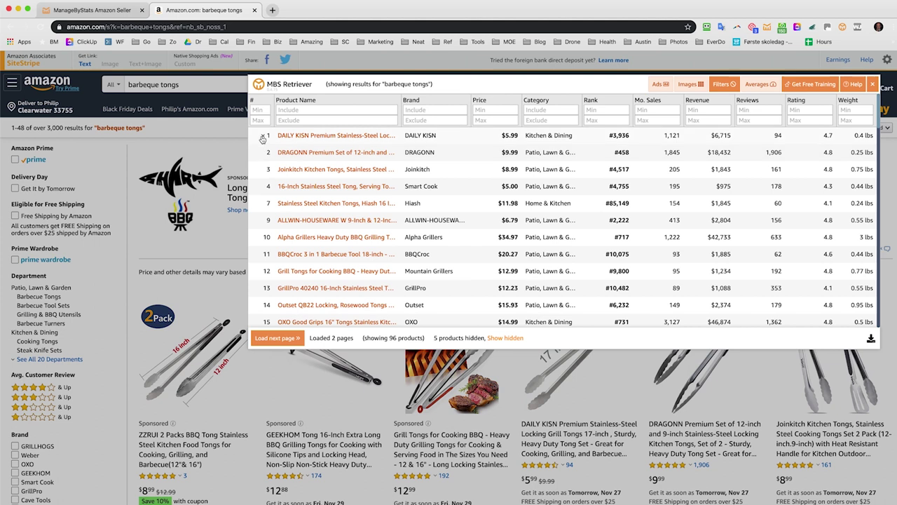
{"action": "left_click", "coordinate": [312, 111]}
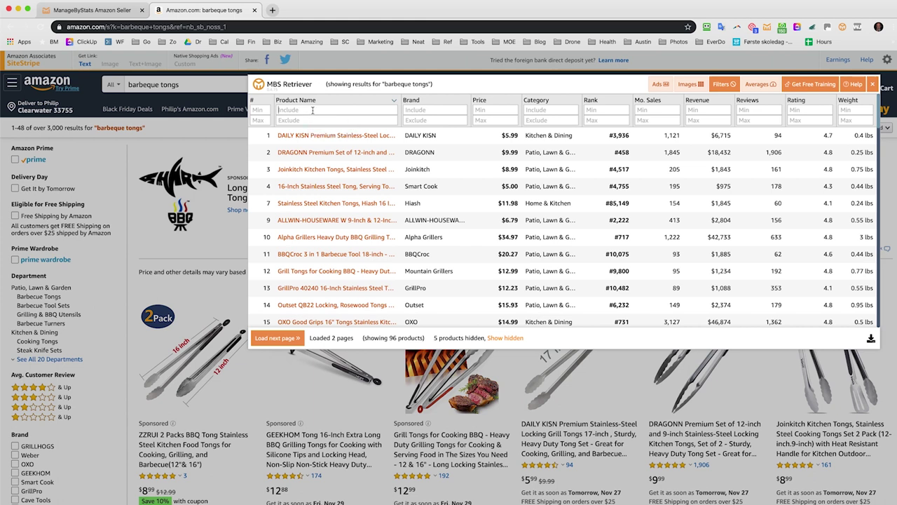
{"action": "type", "text": "tongs"}
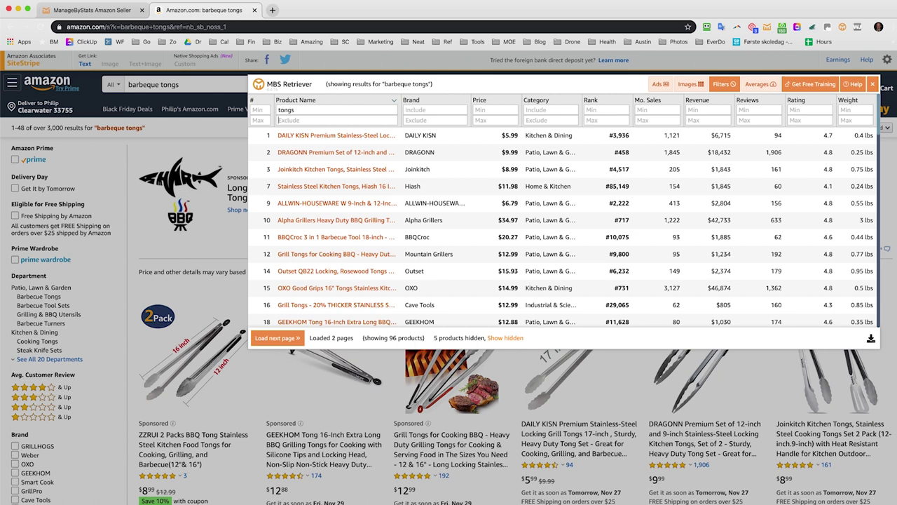
{"action": "type", "text": "BBQCroc"}
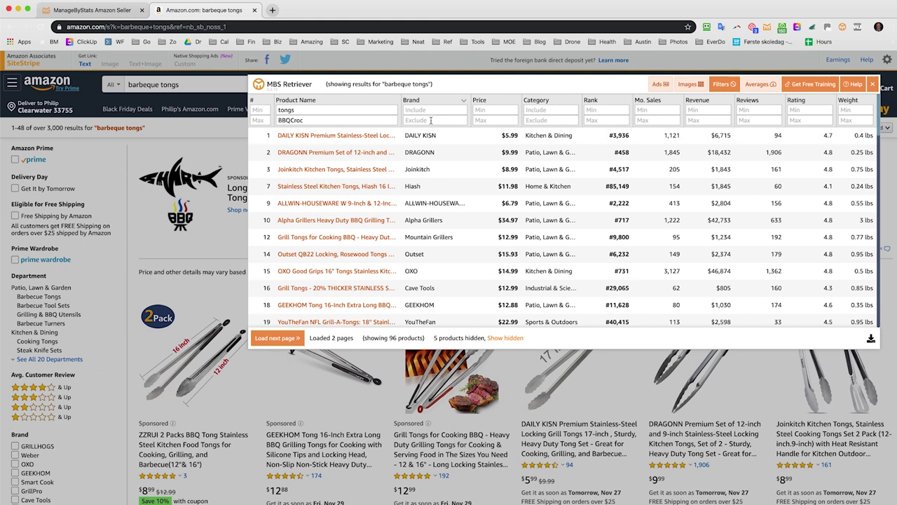
{"action": "type", "text": "DRAGONN"}
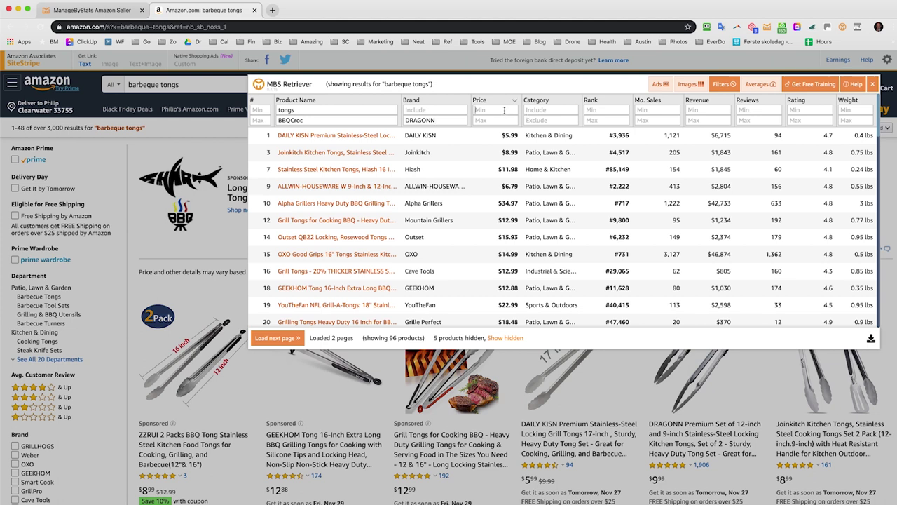
Step: Restrict the results to prices from 20 to 80 and ranks from 300 to 3000
{"action": "type", "text": "20"}
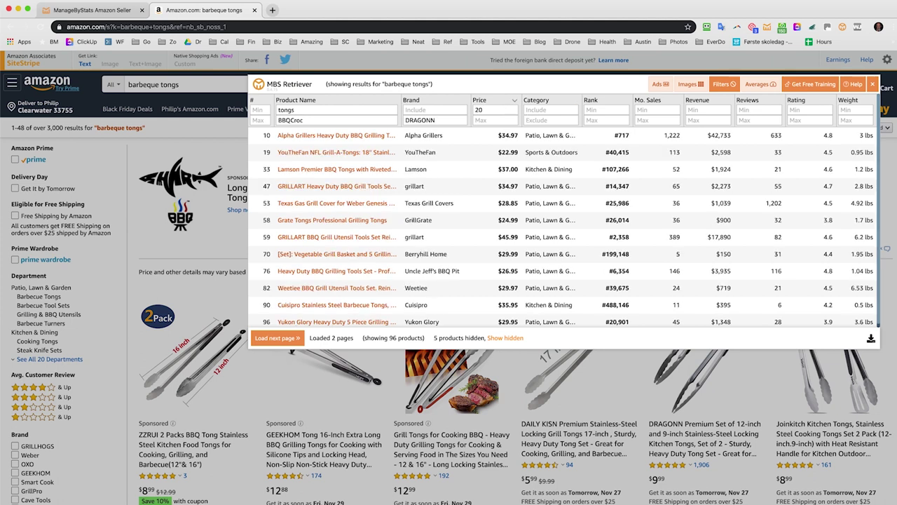
{"action": "left_click", "coordinate": [494, 120]}
{"action": "type", "text": "80"}
{"action": "left_click", "coordinate": [603, 109]}
{"action": "type", "text": "3"}
{"action": "type", "text": "3000"}
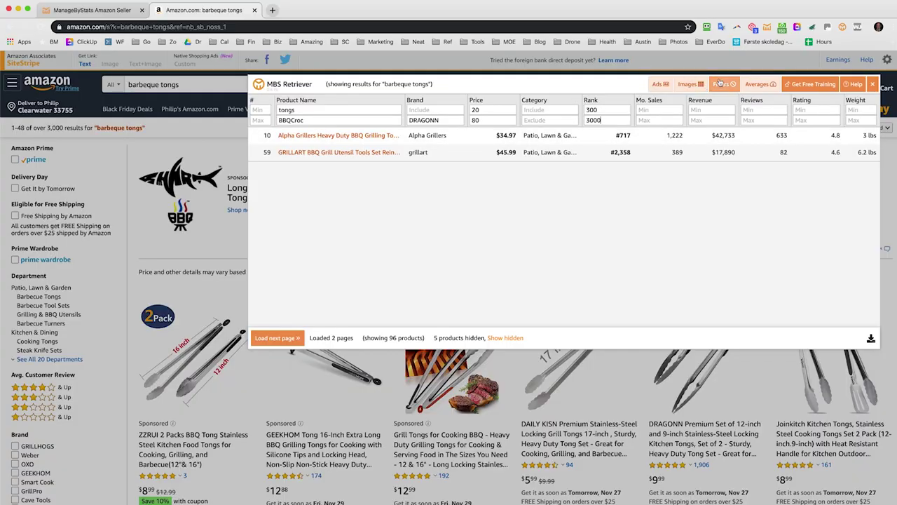
Step: Check the averages for the search results and close the averages summary again
{"action": "left_click", "coordinate": [762, 85]}
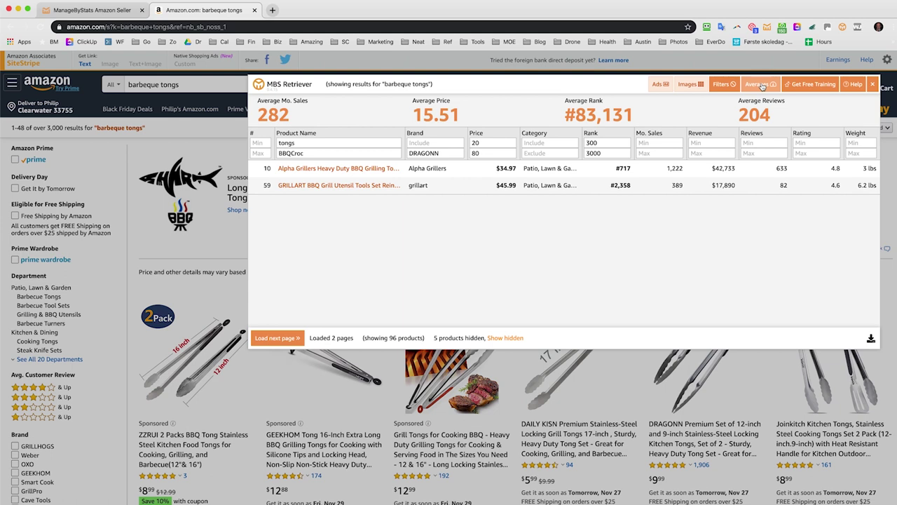
{"action": "left_click", "coordinate": [763, 86]}
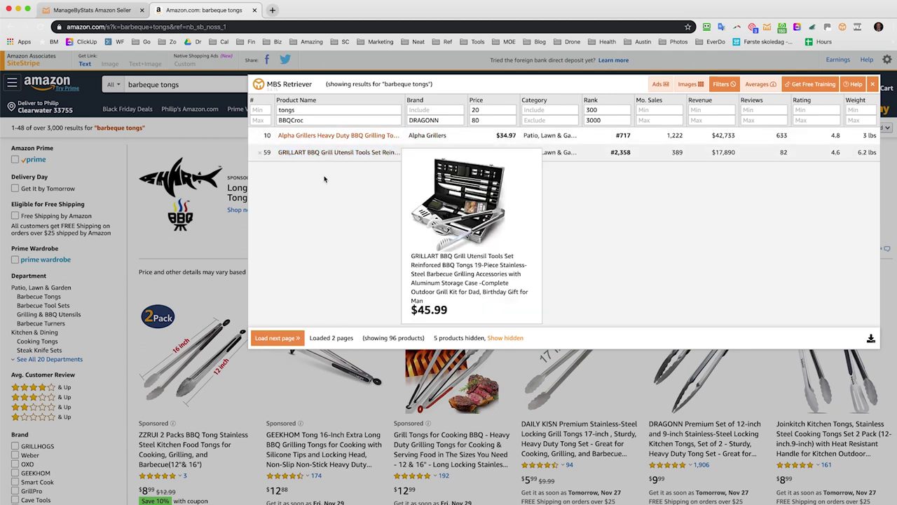
Step: Restore all hidden products and bring up the BSR history of the Alpha Grillers product
{"action": "left_click", "coordinate": [505, 338]}
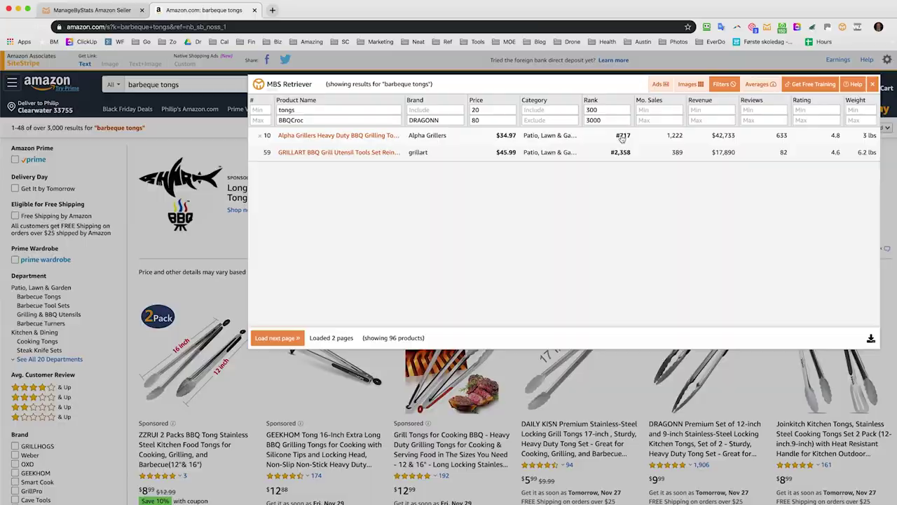
{"action": "mouse_move", "coordinate": [622, 138]}
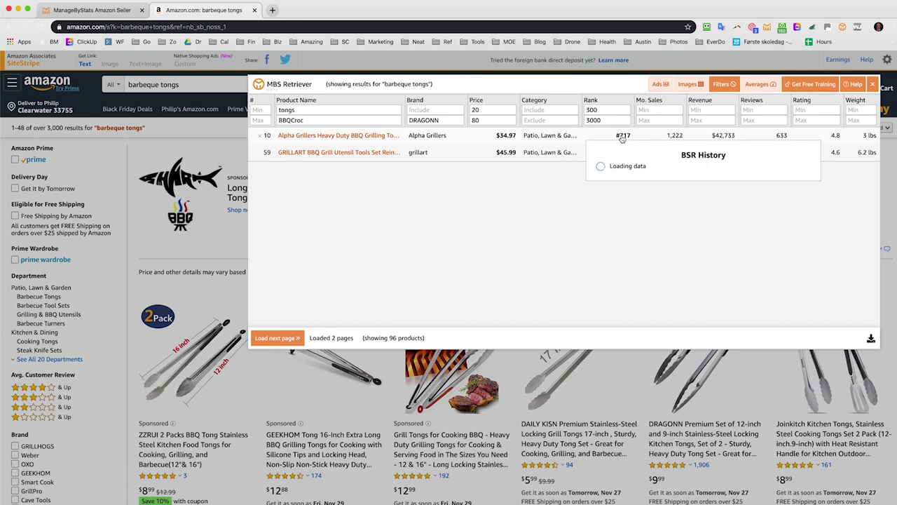
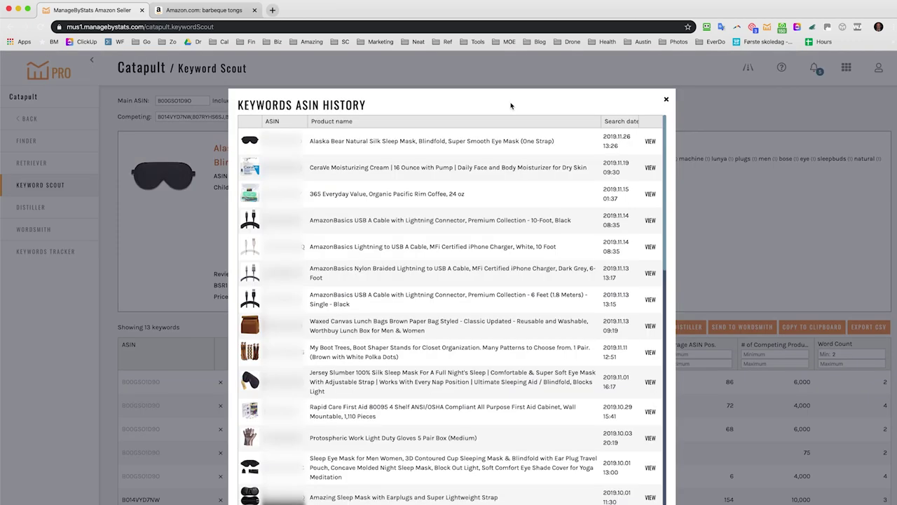
Step: Reload the Alaska Bear sleep mask search from history and show keywords against the Jersey Slumber, B07PGJ2PYK, Tim & Tina and Fitglam competitors
{"action": "left_click", "coordinate": [651, 141]}
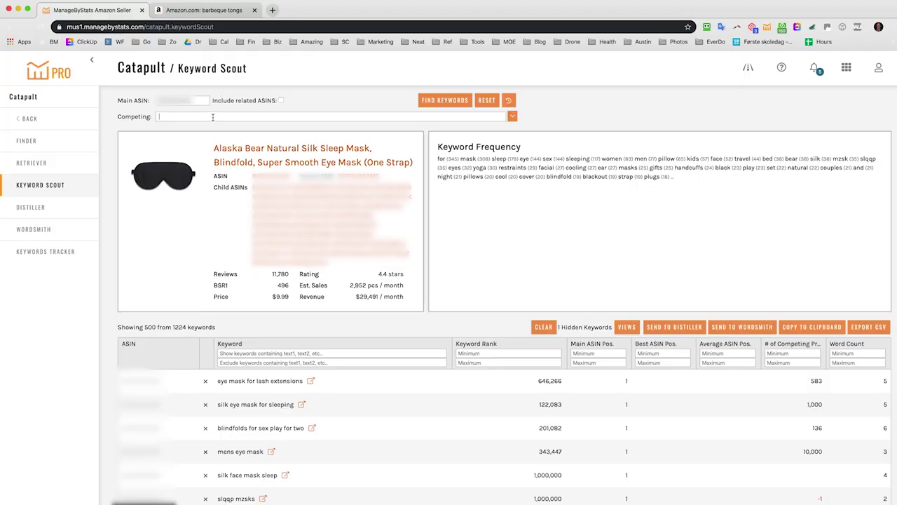
{"action": "left_click", "coordinate": [212, 117]}
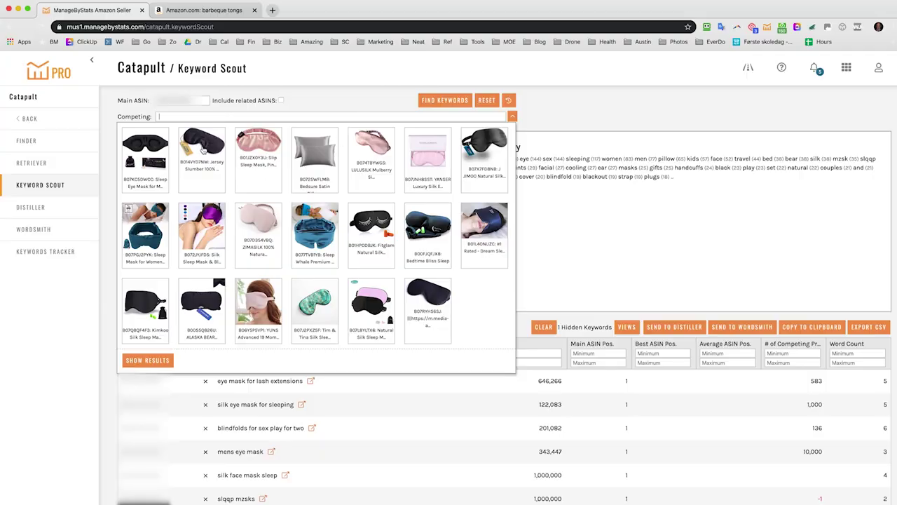
{"action": "left_click", "coordinate": [201, 156]}
{"action": "left_click", "coordinate": [145, 247]}
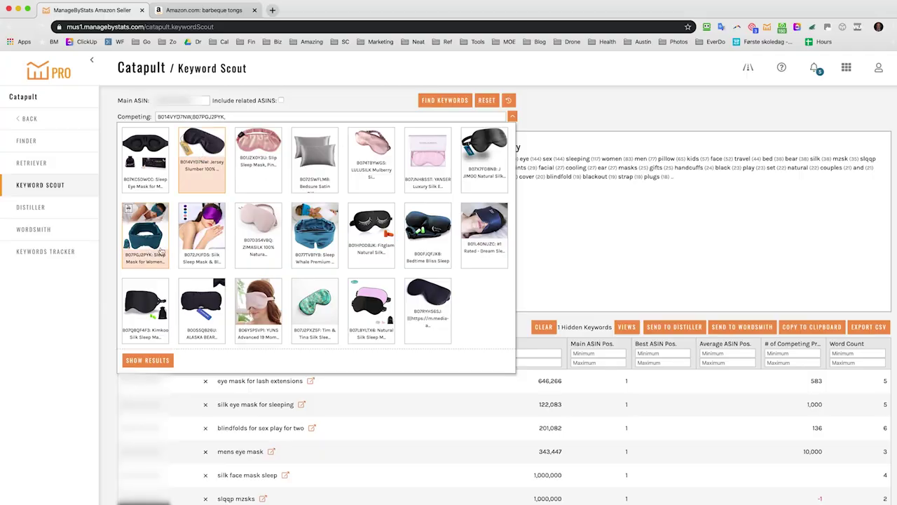
{"action": "left_click", "coordinate": [299, 289]}
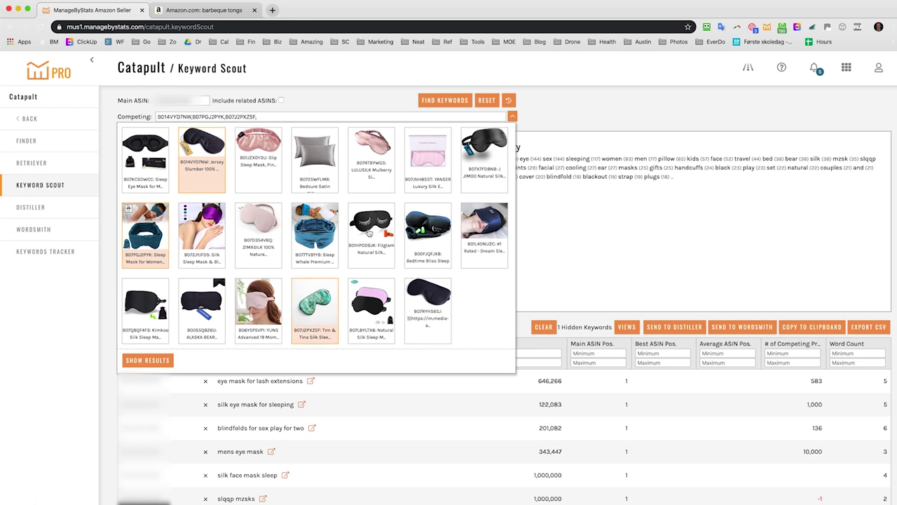
{"action": "left_click", "coordinate": [369, 233]}
{"action": "left_click", "coordinate": [147, 361]}
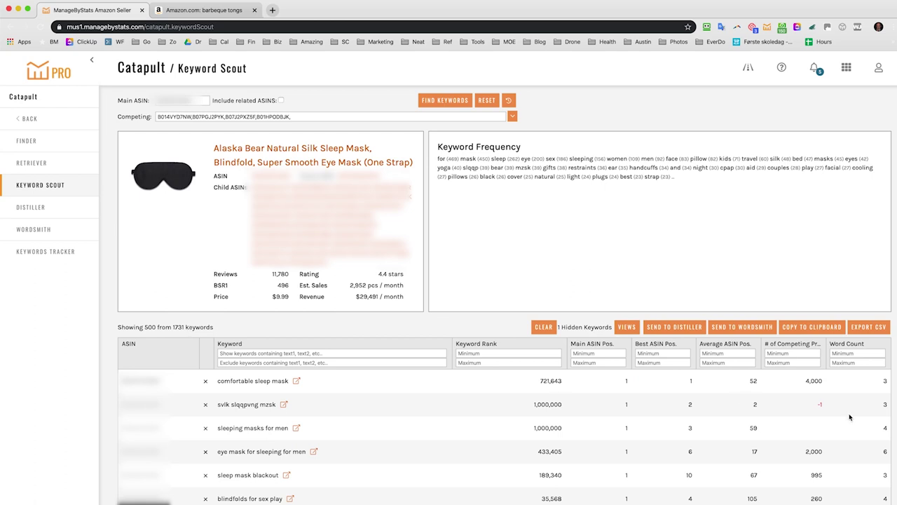
Step: Sort the keywords by ascending keyword rank and set the minimum word count to 2
{"action": "left_click", "coordinate": [560, 347]}
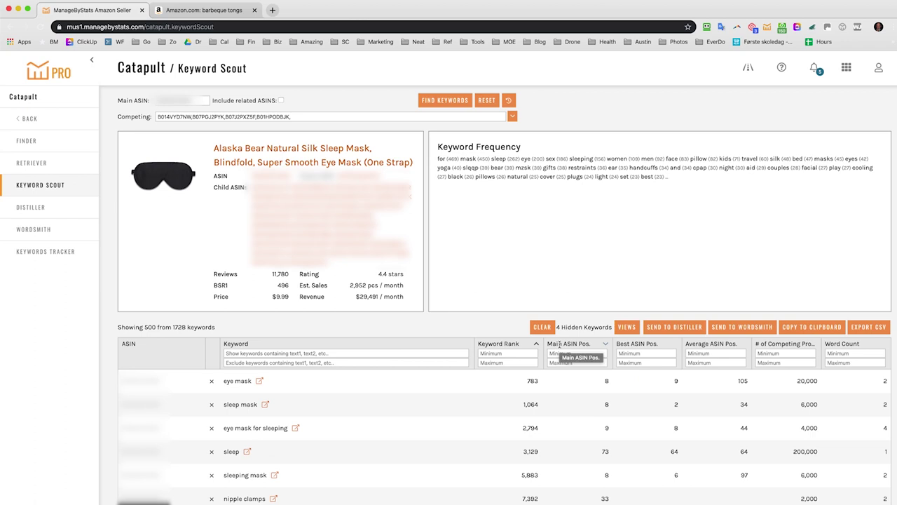
{"action": "left_click", "coordinate": [856, 353]}
{"action": "type", "text": "2"}
{"action": "key", "text": "Tab"}
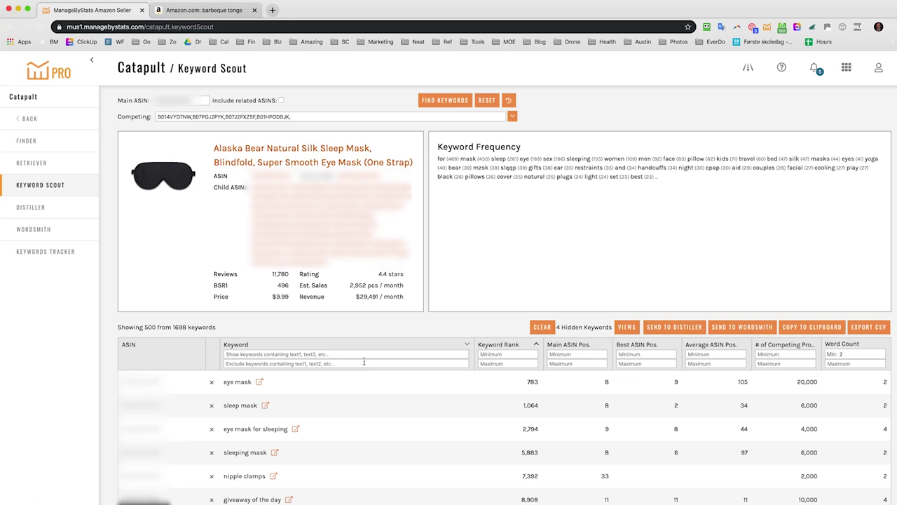
Step: Filter the keywords to those containing "sleep" and exclude those containing "apnea"
{"action": "left_click", "coordinate": [308, 353]}
{"action": "type", "text": "sleep"}
{"action": "key", "text": "Return"}
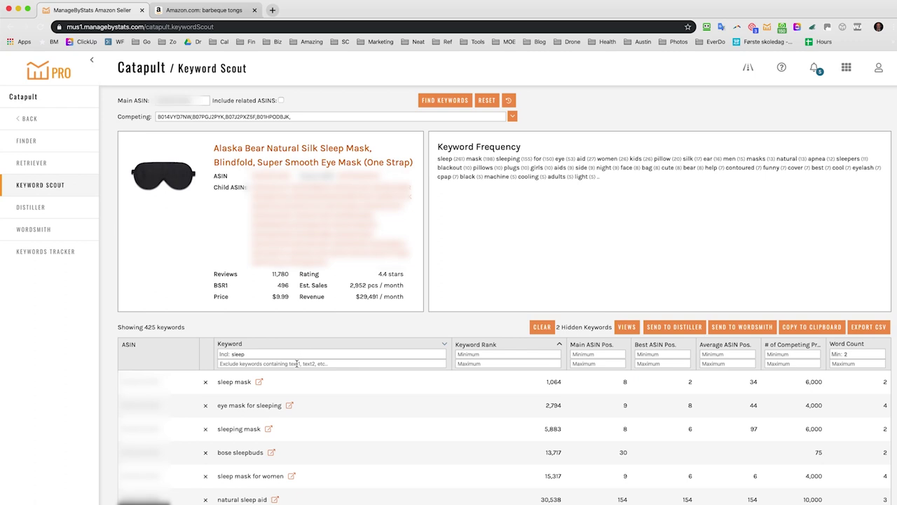
{"action": "left_click", "coordinate": [297, 363]}
{"action": "type", "text": "apnea"}
{"action": "key", "text": "Return"}
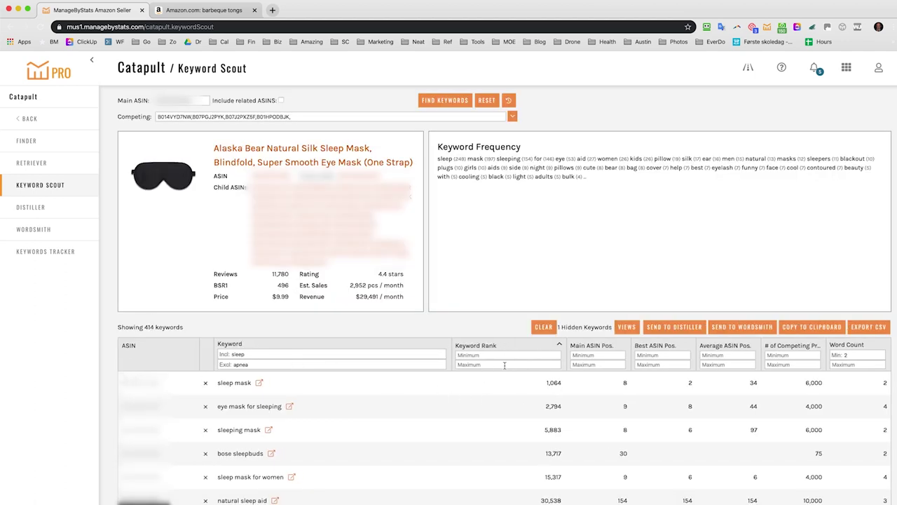
Step: Limit the keyword rank to a maximum of 30000
{"action": "left_click", "coordinate": [505, 365]}
{"action": "type", "text": "30000"}
{"action": "key", "text": "Tab"}
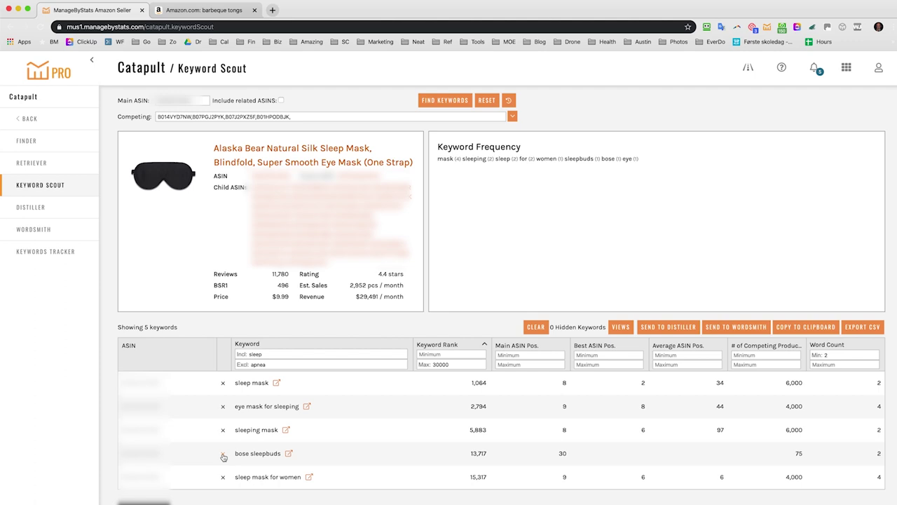
Step: Check the Amazon search results for "bose sleepbuds" and remove that keyword from the list
{"action": "left_click", "coordinate": [289, 454]}
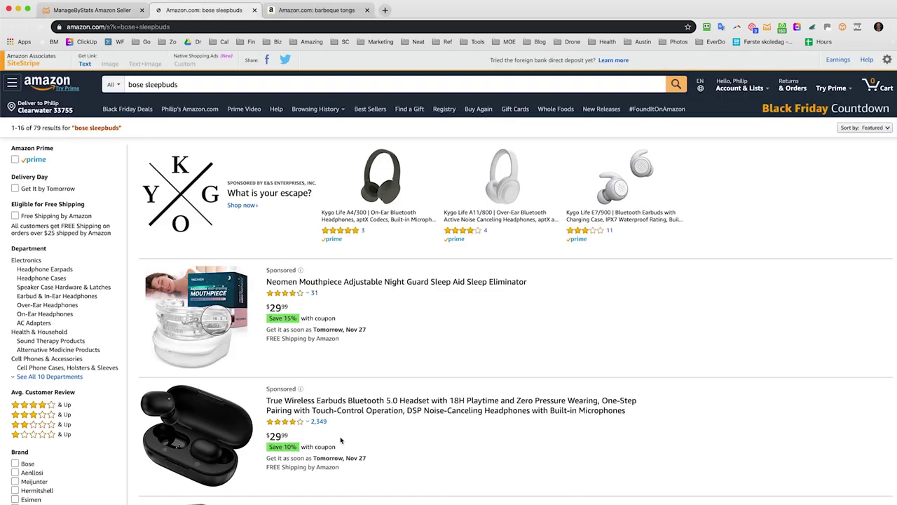
{"action": "scroll", "coordinate": [366, 348], "scroll_direction": "down", "scroll_amount": 5}
{"action": "scroll", "coordinate": [366, 348], "scroll_direction": "down", "scroll_amount": 6}
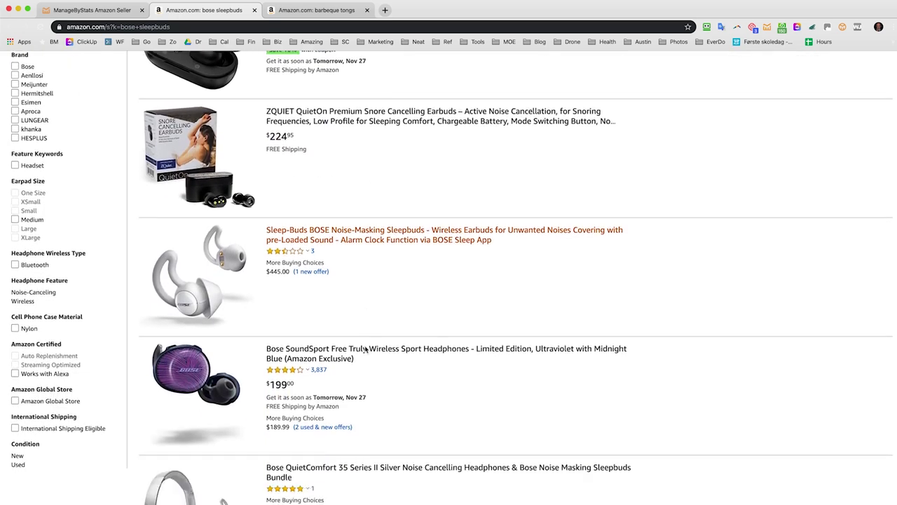
{"action": "left_click", "coordinate": [255, 10]}
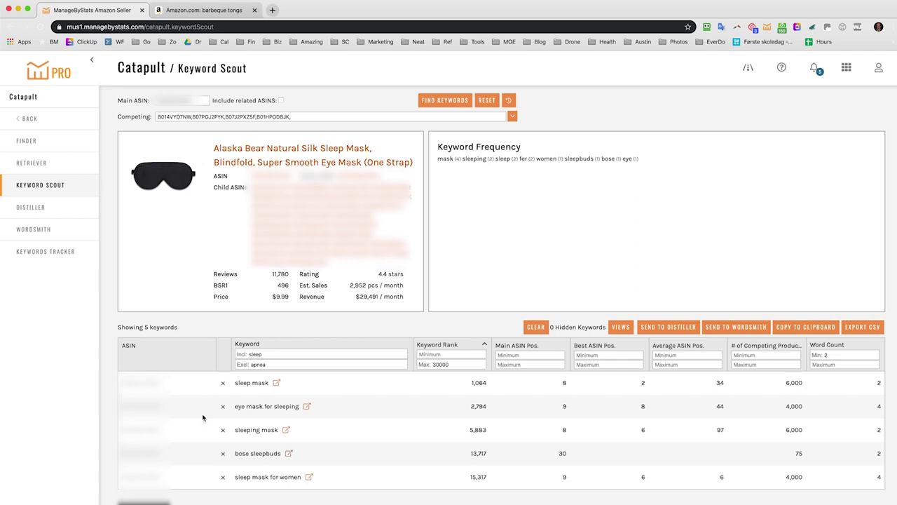
{"action": "left_click", "coordinate": [223, 454]}
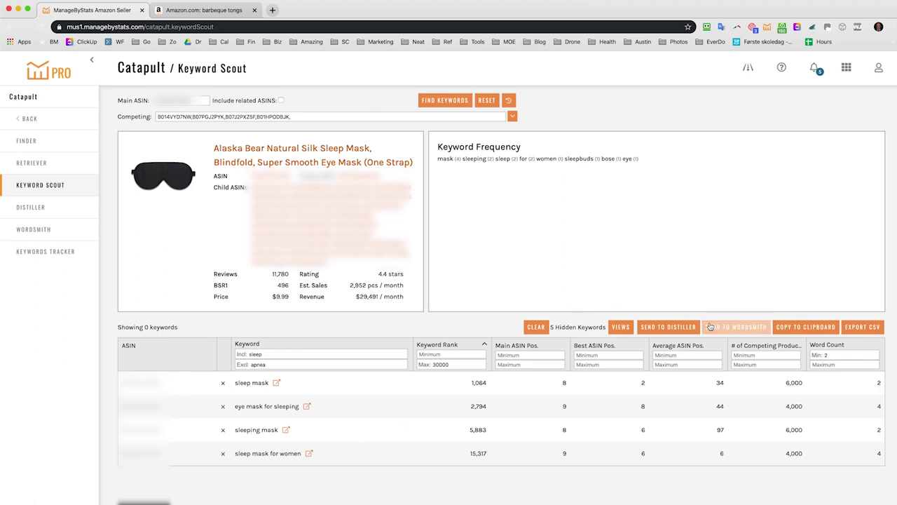
Step: Send the remaining keywords to Distiller and compare the result with phrase detection off and with automatic phrase detection
{"action": "left_click", "coordinate": [666, 331]}
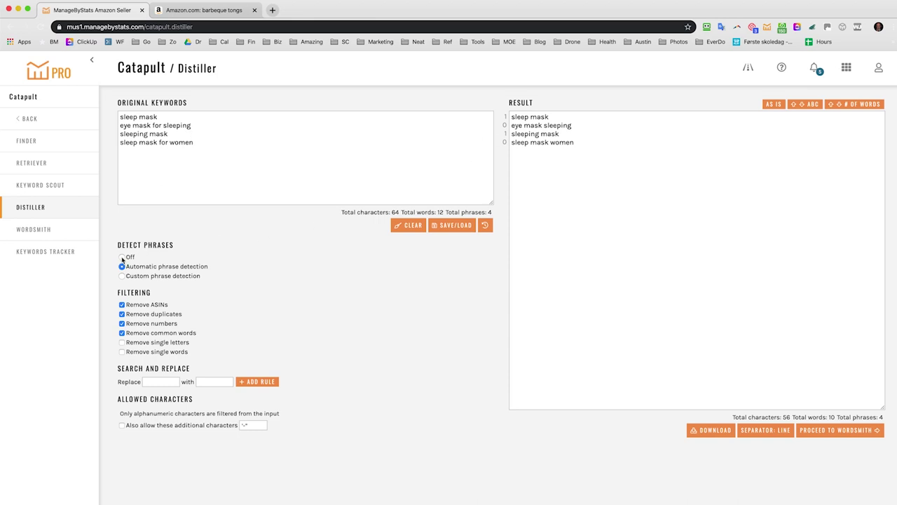
{"action": "left_click", "coordinate": [122, 257]}
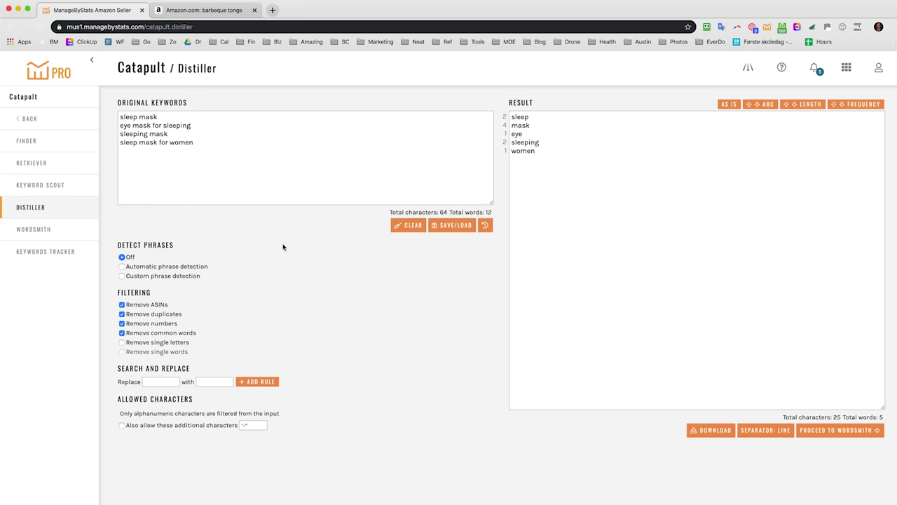
{"action": "left_click", "coordinate": [122, 267]}
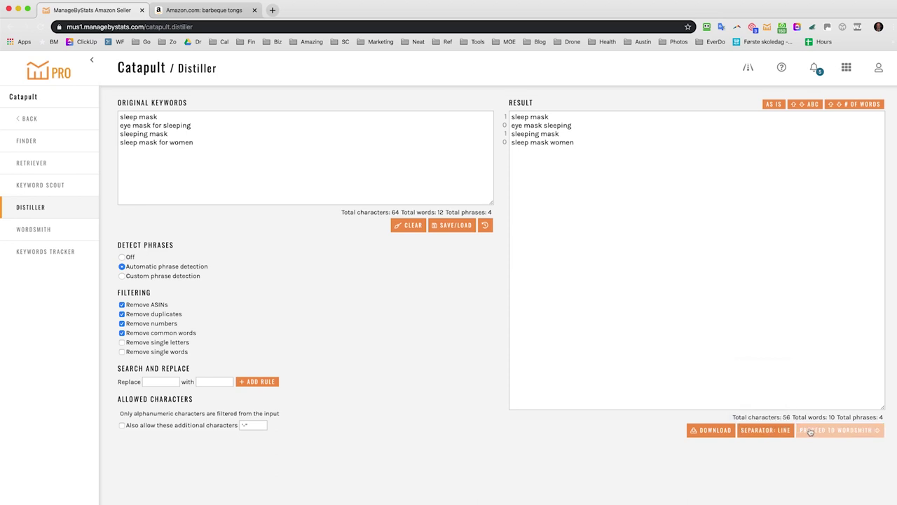
Step: Pass the distilled keywords on to WordSmith and import them for the Amazing Sleep Mask (Black) product
{"action": "left_click", "coordinate": [833, 433]}
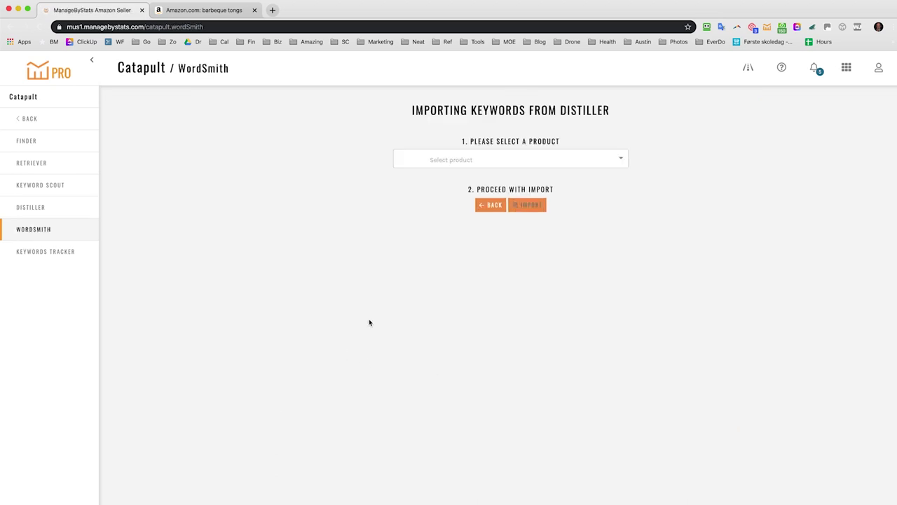
{"action": "left_click", "coordinate": [530, 159]}
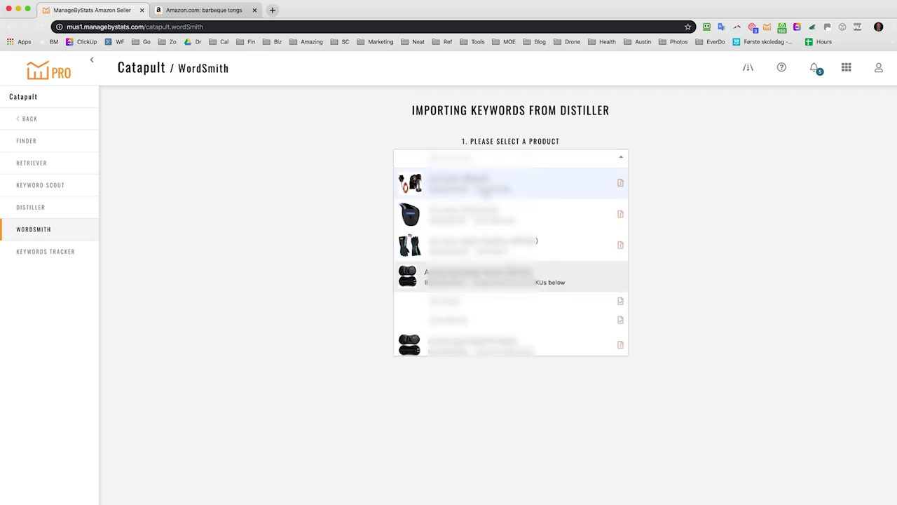
{"action": "scroll", "coordinate": [486, 210], "scroll_direction": "down", "scroll_amount": 1}
{"action": "left_click", "coordinate": [453, 238]}
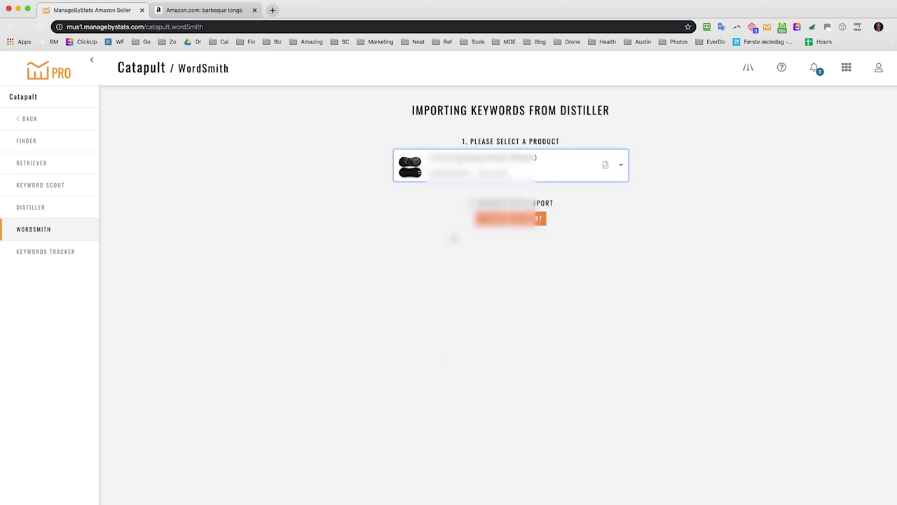
{"action": "left_click", "coordinate": [536, 219]}
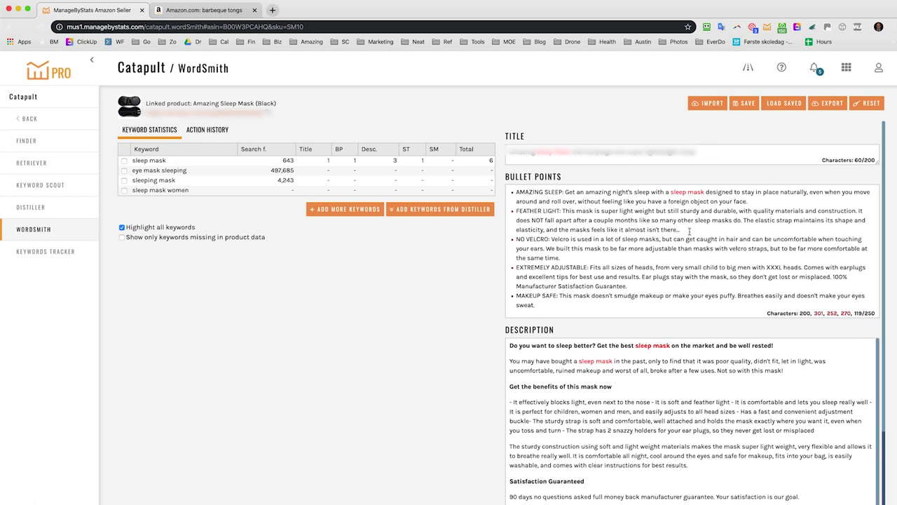
Step: Change "sleep mask" to "sleeping mask" in the description's "You may have bought" sentence and highlight that keyword in the listing
{"action": "left_click", "coordinate": [595, 362]}
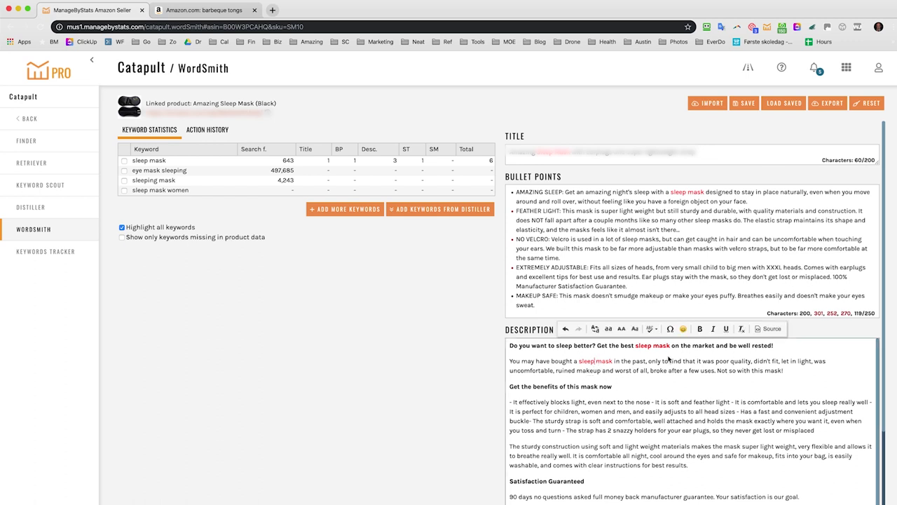
{"action": "type", "text": "ing"}
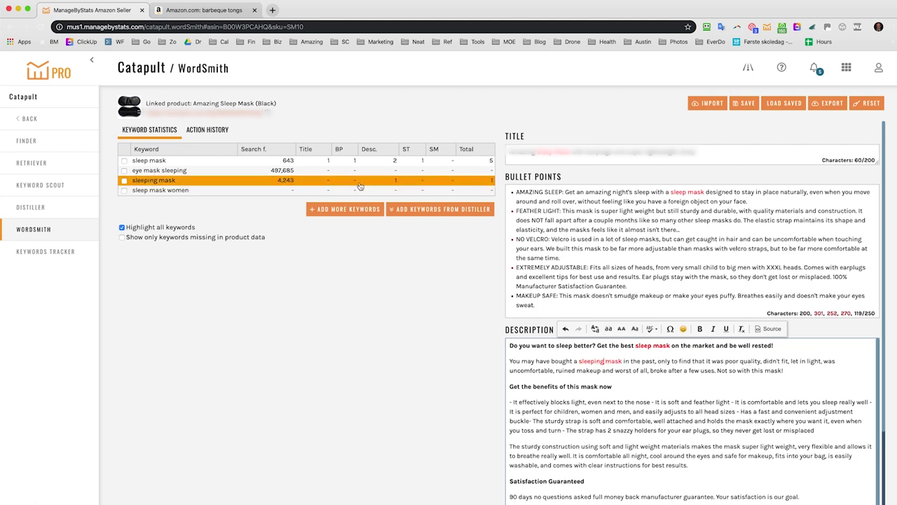
{"action": "left_click", "coordinate": [403, 183]}
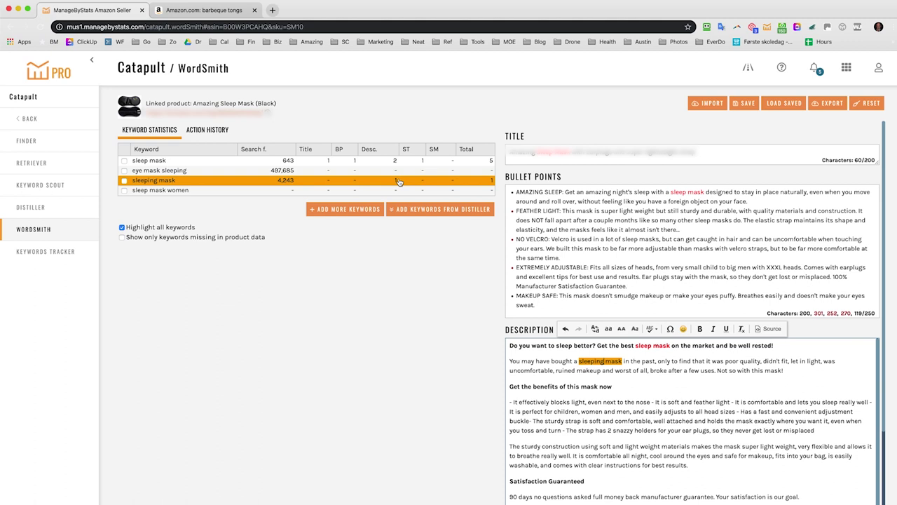